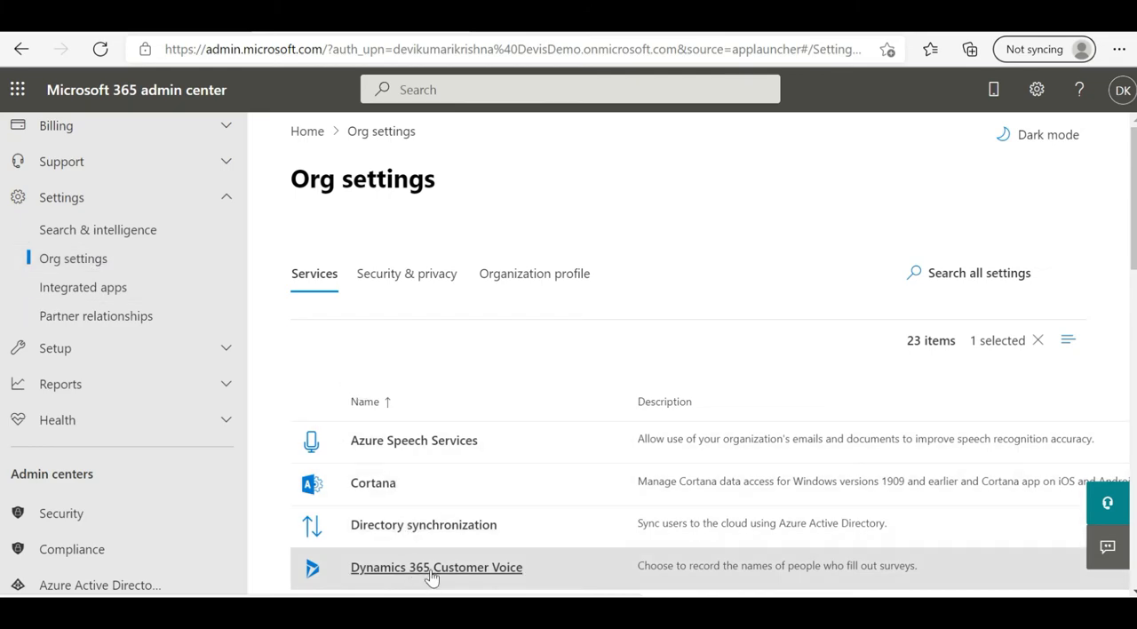
Step: Open the organization's service settings for Dynamics 365 Customer Voice
{"action": "left_click", "coordinate": [431, 575]}
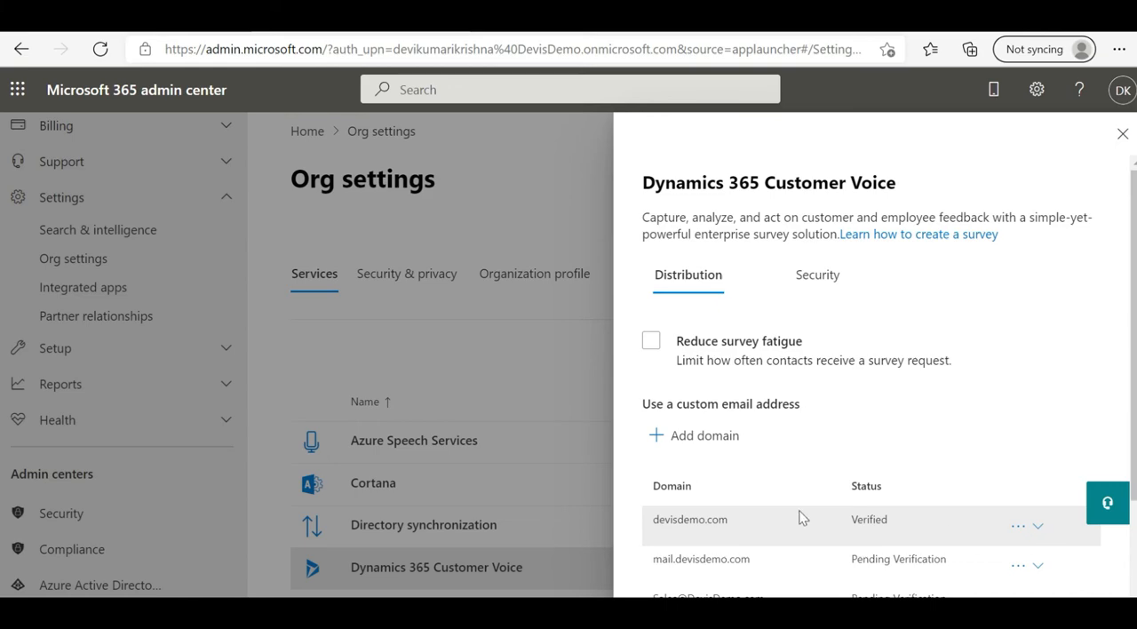
Step: Try adding devisdemo.com as a custom email domain up to the domain verification stage, and cancel the setup
{"action": "left_click", "coordinate": [717, 437]}
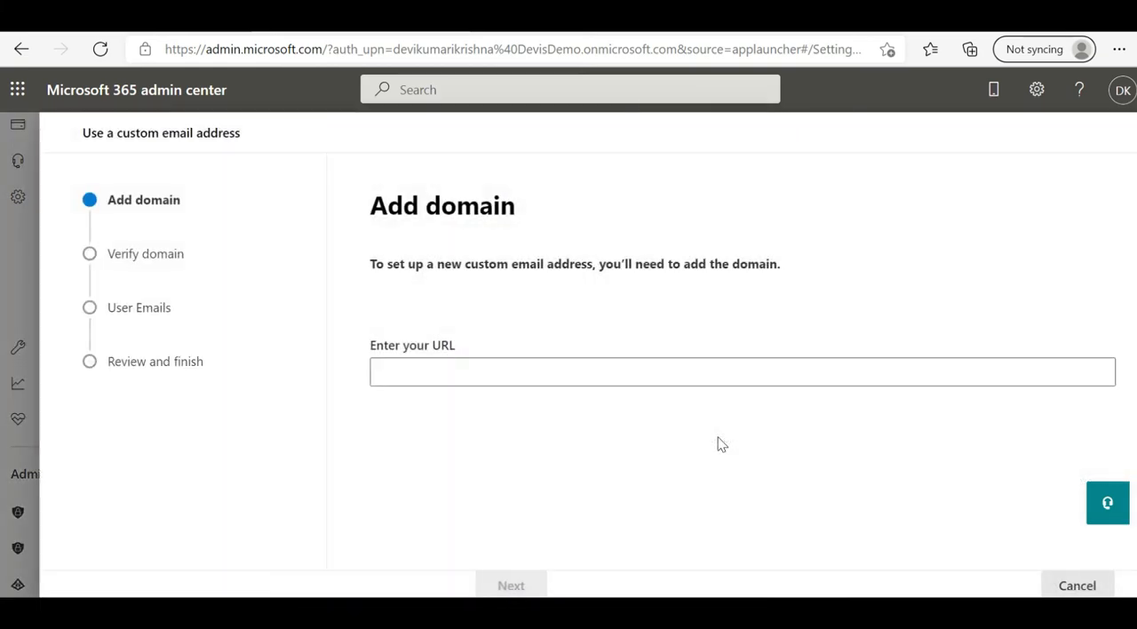
{"action": "left_click", "coordinate": [603, 374]}
{"action": "type", "text": "devisdemo.com"}
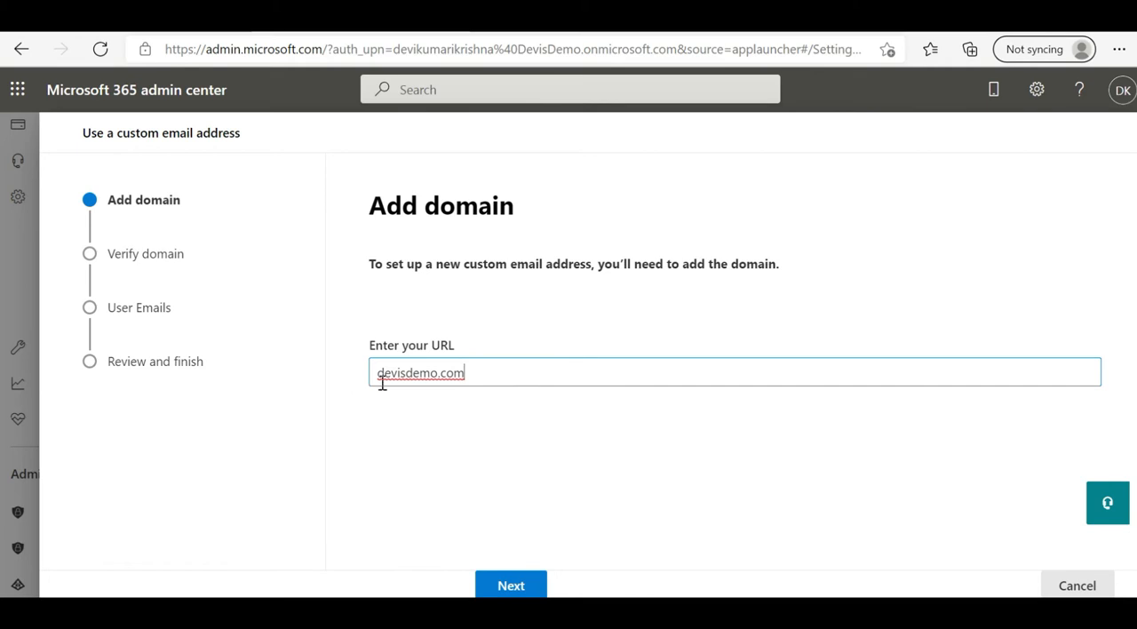
{"action": "left_click", "coordinate": [521, 590]}
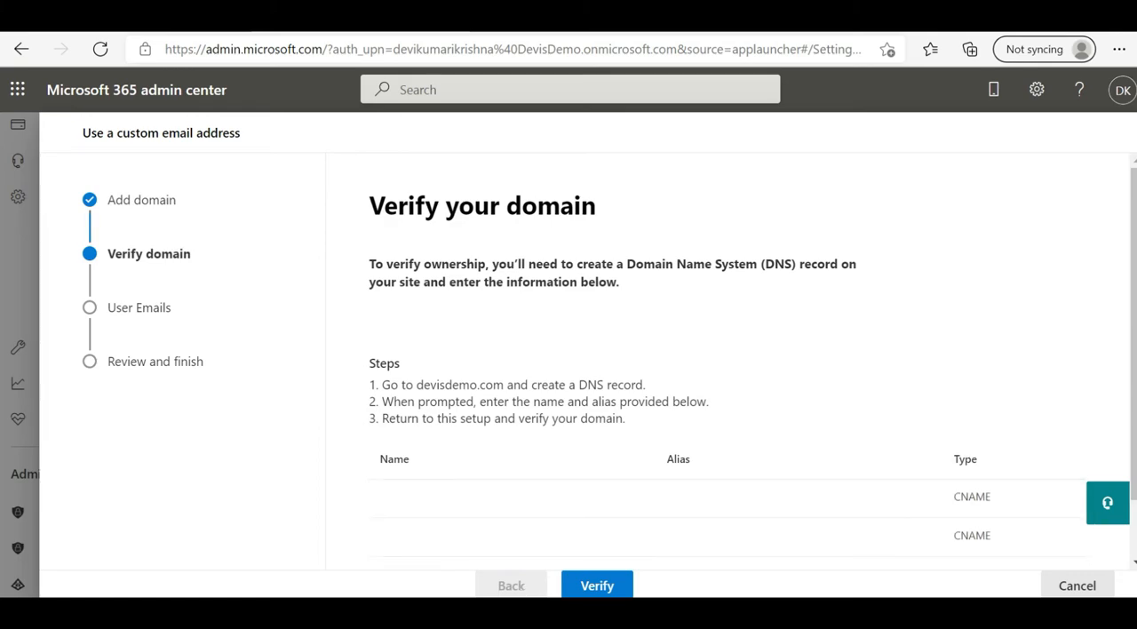
{"action": "scroll", "coordinate": [728, 355], "scroll_direction": "down", "scroll_amount": 2}
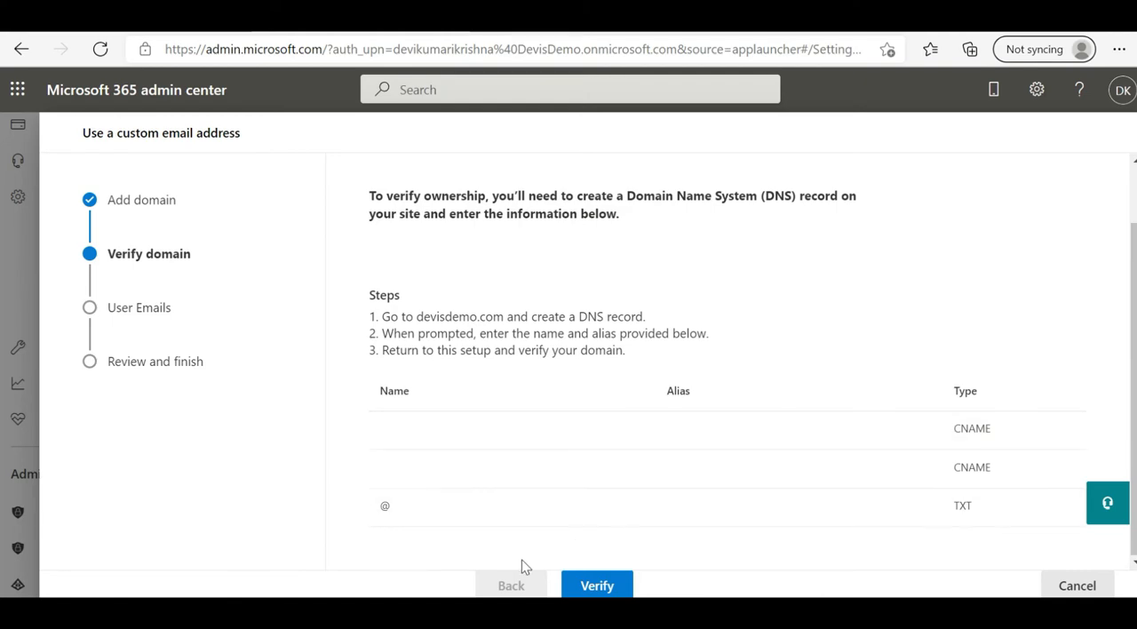
{"action": "left_click", "coordinate": [1066, 586]}
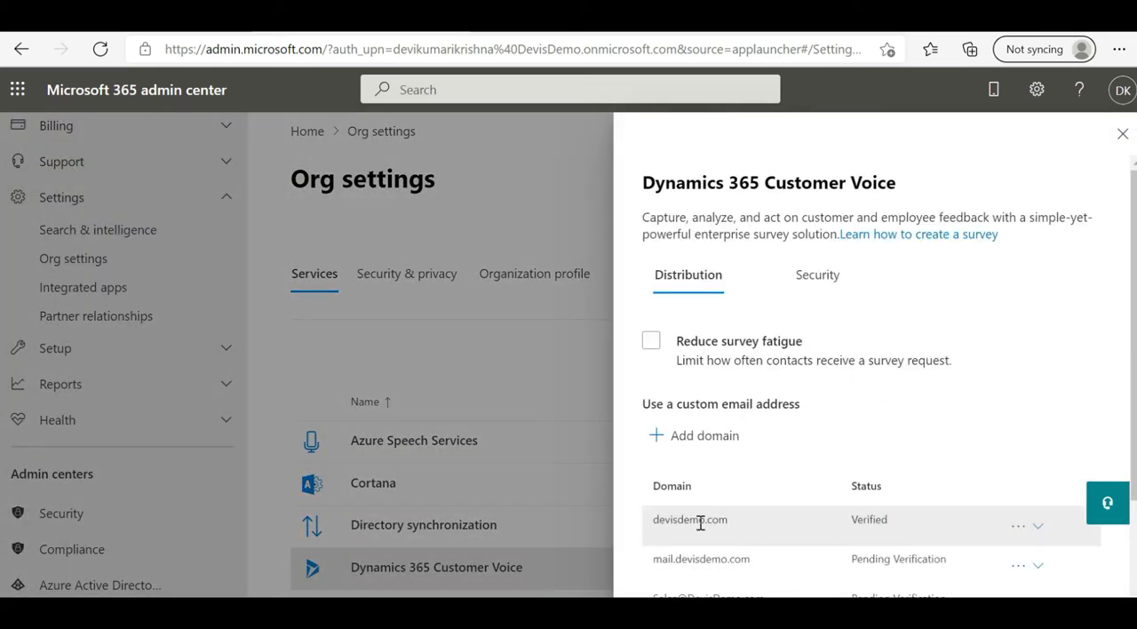
Step: Open the existing devisdemo.com domain for editing and go back to its domain verification DNS records
{"action": "left_click", "coordinate": [1012, 526]}
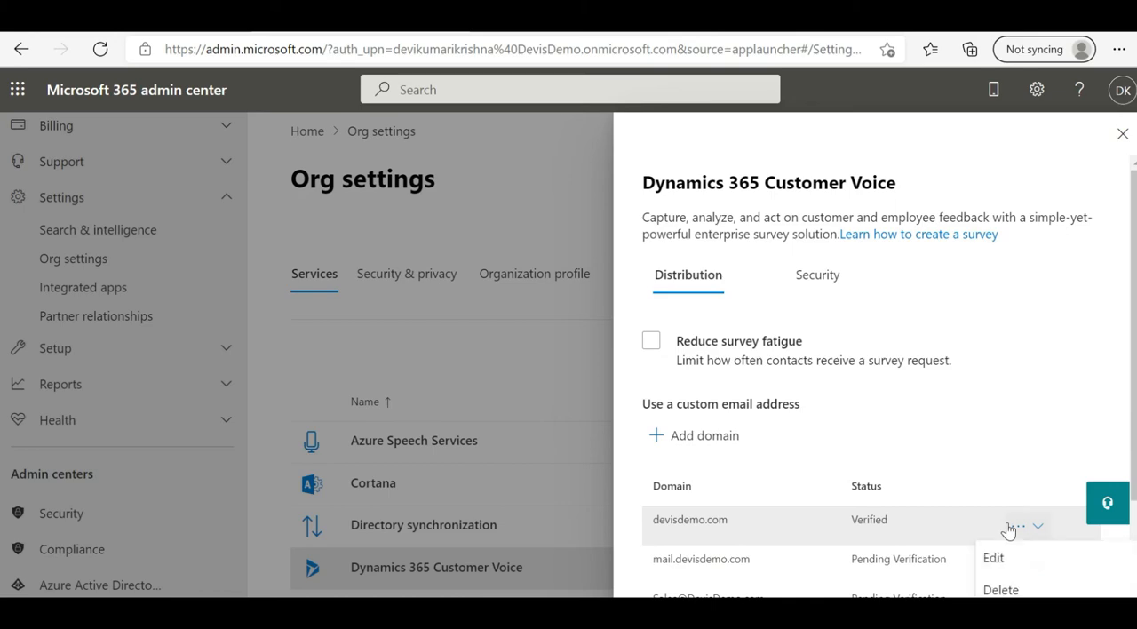
{"action": "left_click", "coordinate": [993, 560]}
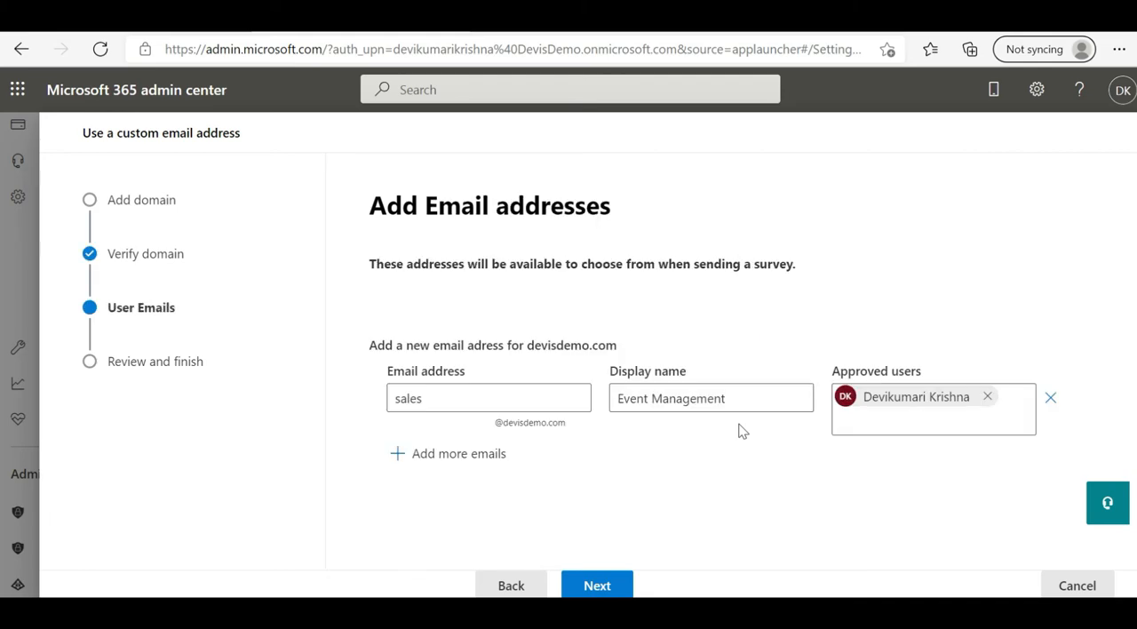
{"action": "left_click", "coordinate": [498, 576]}
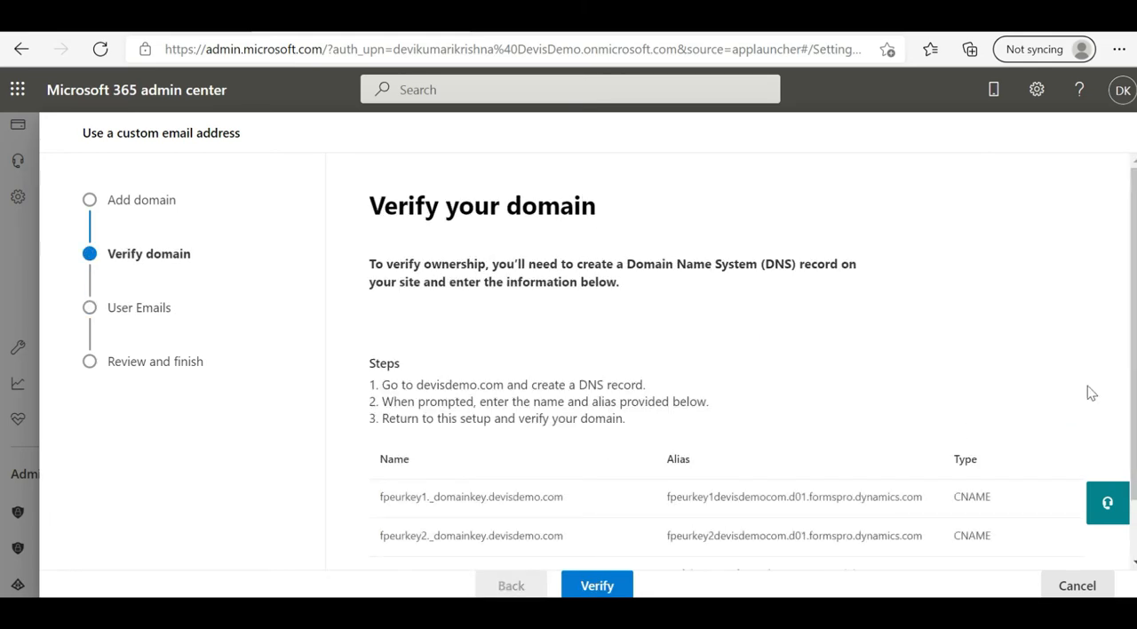
{"action": "left_click_drag", "start_coordinate": [1133, 333], "coordinate": [1133, 389]}
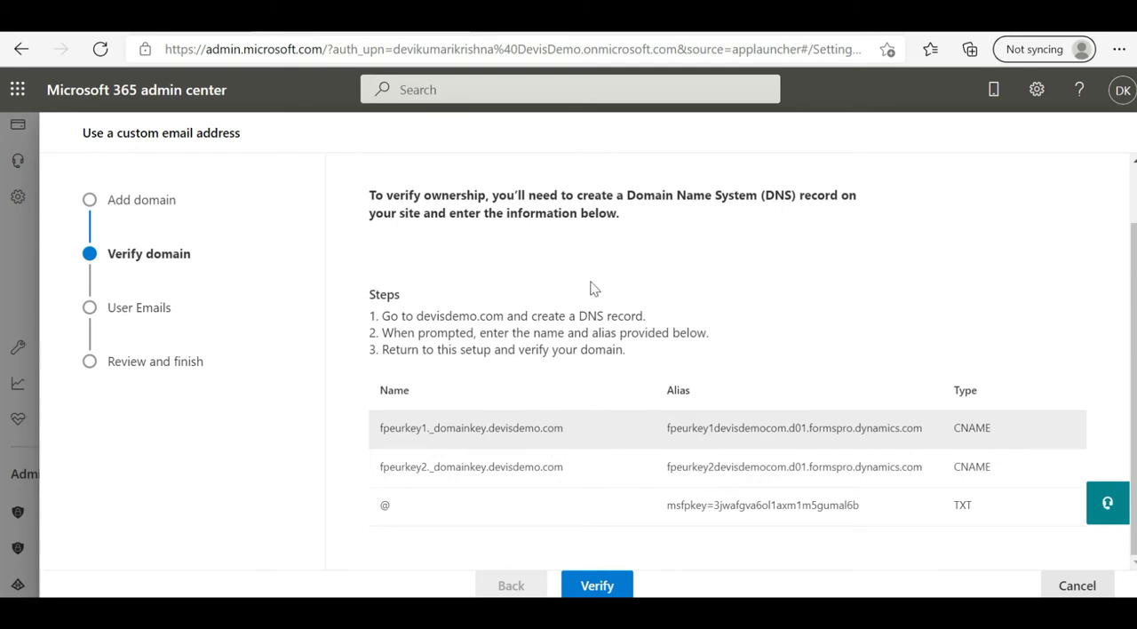
Step: Compare the required CNAME and TXT verification records with the devisdemo.com DNS records in GoDaddy
{"action": "left_click", "coordinate": [571, 33]}
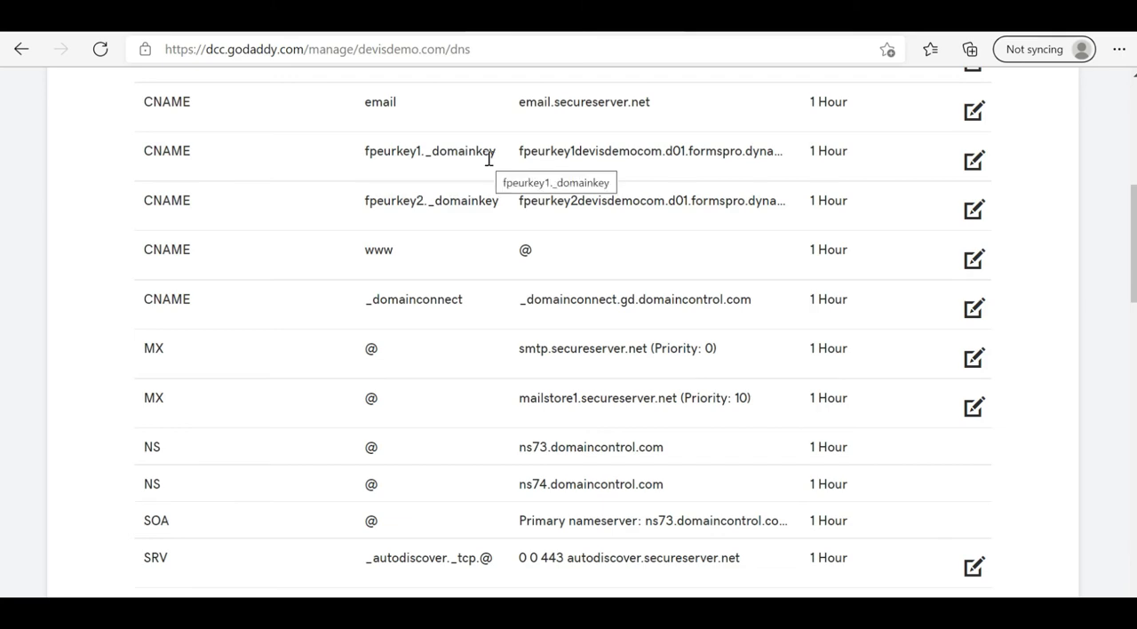
{"action": "left_click", "coordinate": [382, 31]}
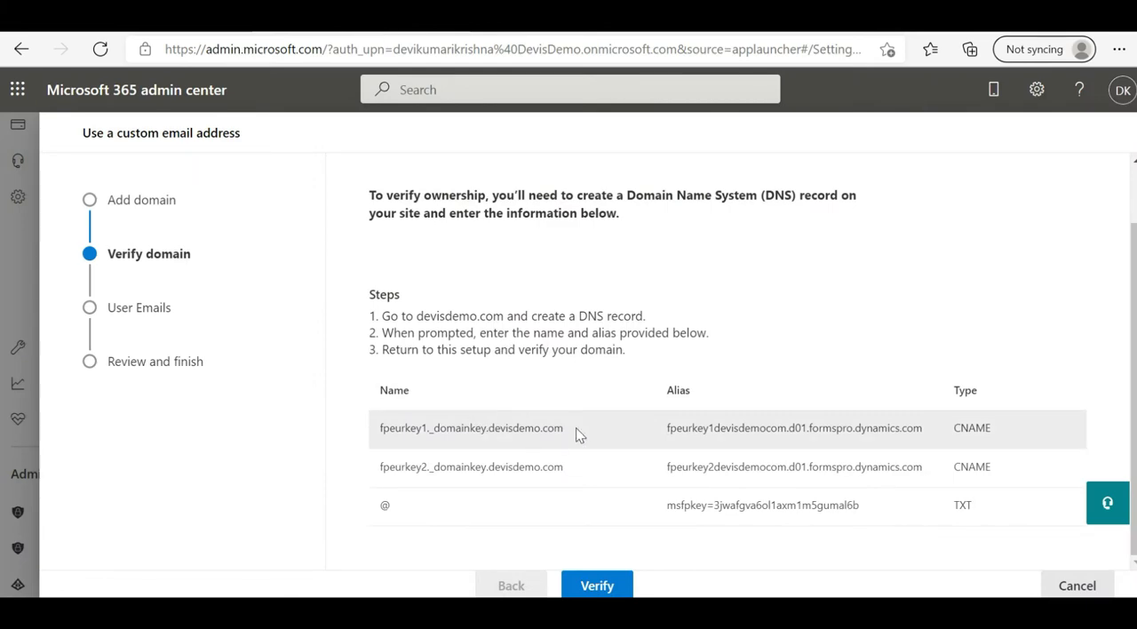
{"action": "left_click", "coordinate": [540, 33]}
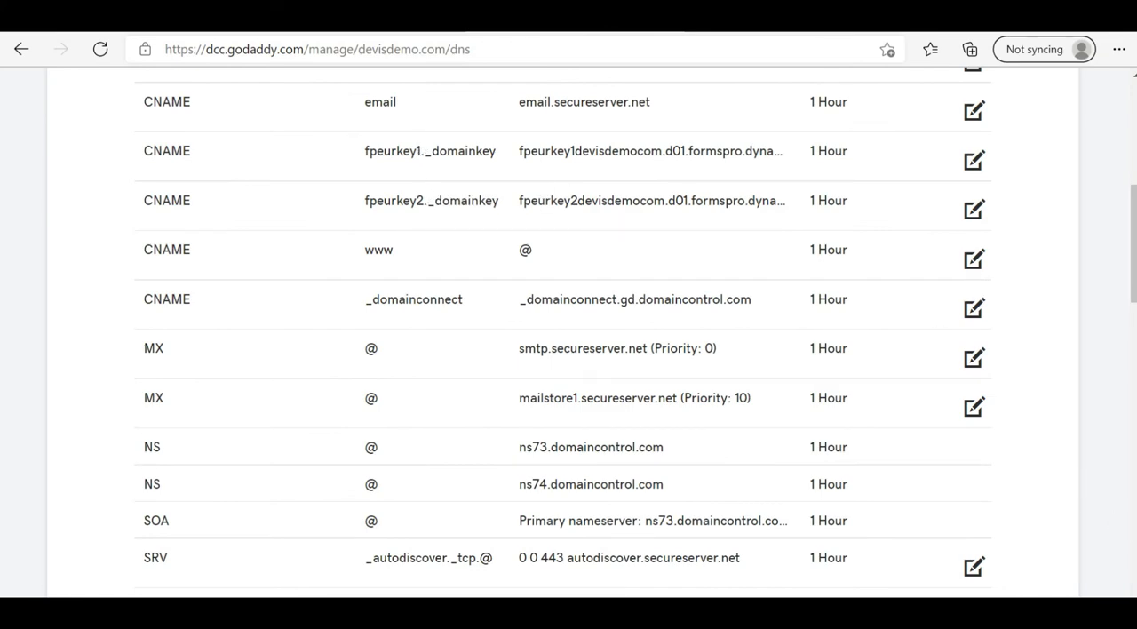
{"action": "scroll", "coordinate": [699, 404], "scroll_direction": "down", "scroll_amount": 2}
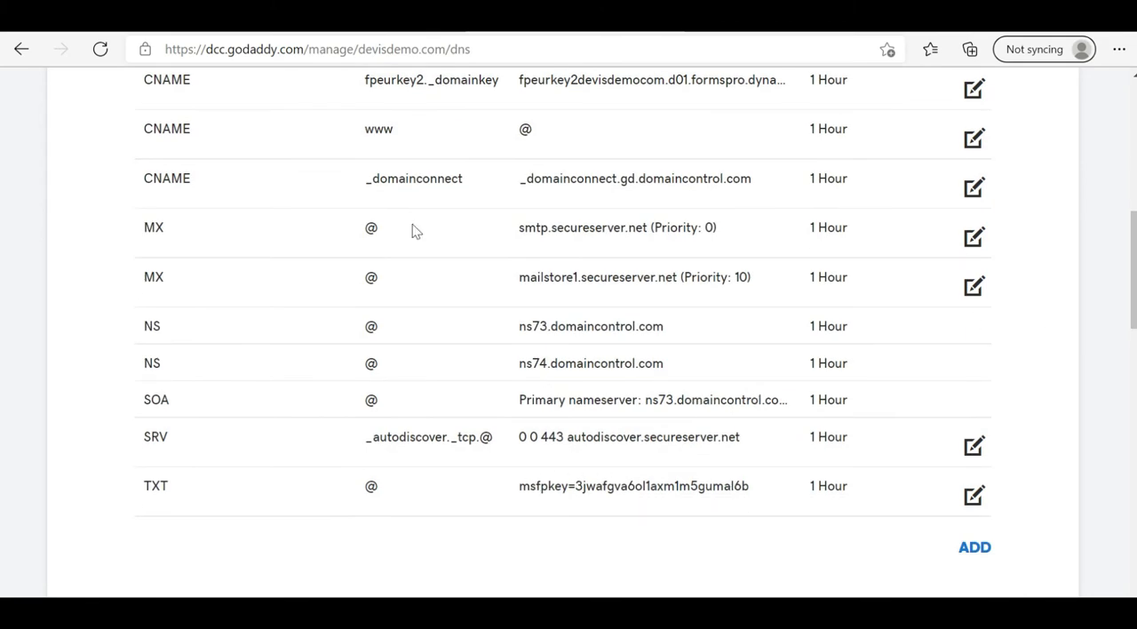
{"action": "left_click", "coordinate": [377, 29]}
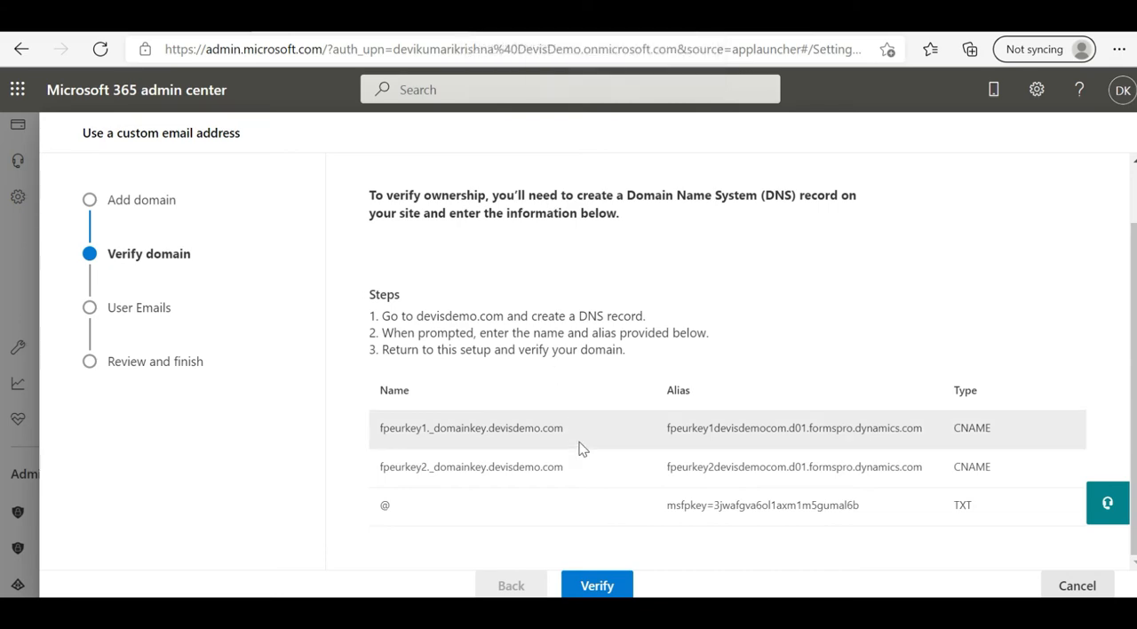
Step: Verify the devisdemo.com domain and finish the custom email setup with the existing sender address, display name and approved user
{"action": "left_click", "coordinate": [594, 581]}
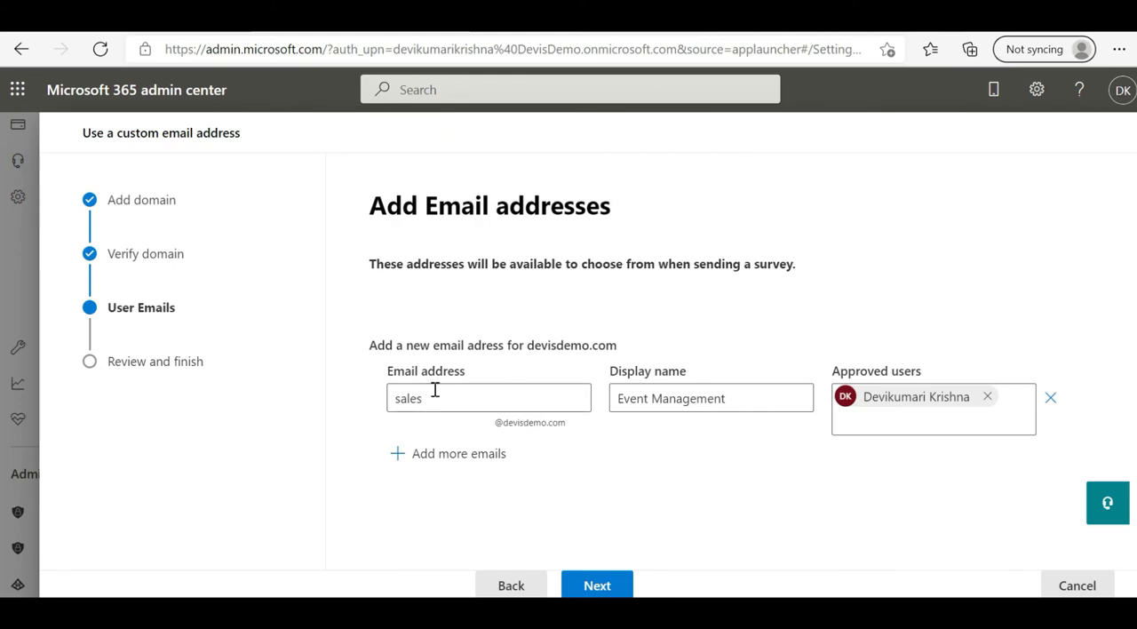
{"action": "left_click", "coordinate": [619, 398]}
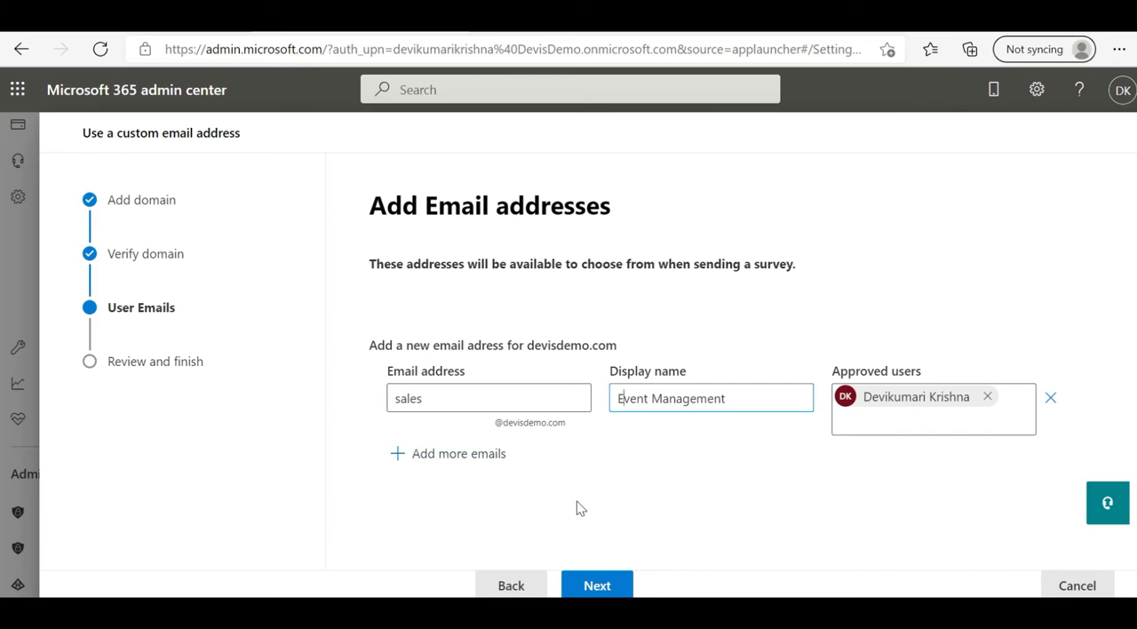
{"action": "left_click", "coordinate": [595, 584]}
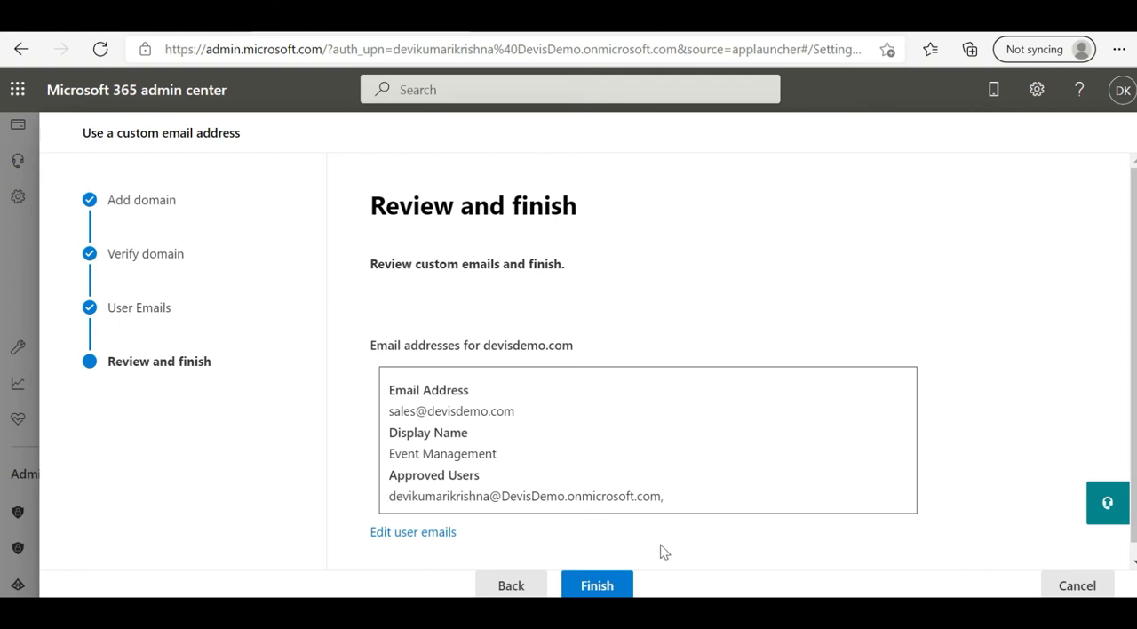
{"action": "left_click", "coordinate": [597, 586]}
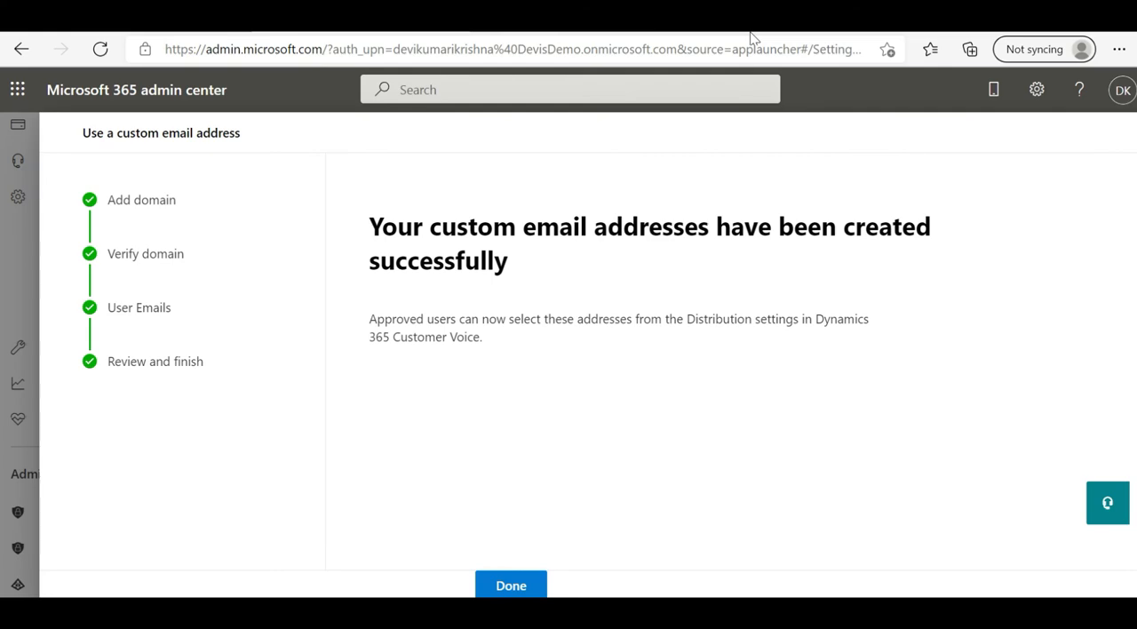
Step: Open customervoice.microsoft.com in a new tab and sign in with the approved user's account, skipping the security defaults setup
{"action": "left_click", "coordinate": [702, 36]}
{"action": "type", "text": "cu"}
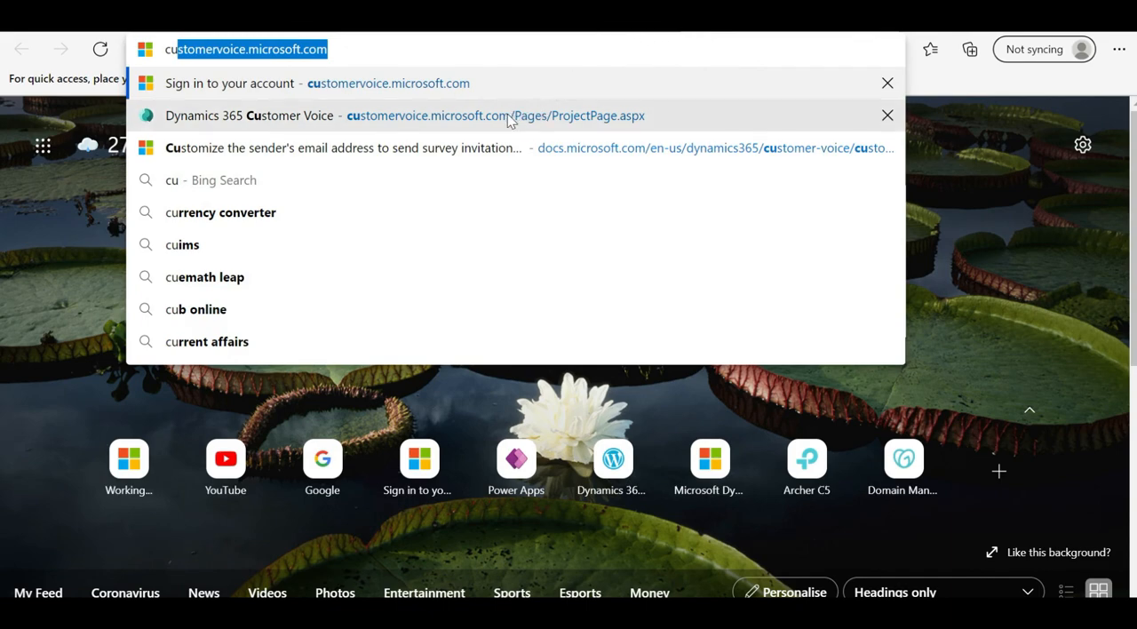
{"action": "left_click", "coordinate": [478, 89]}
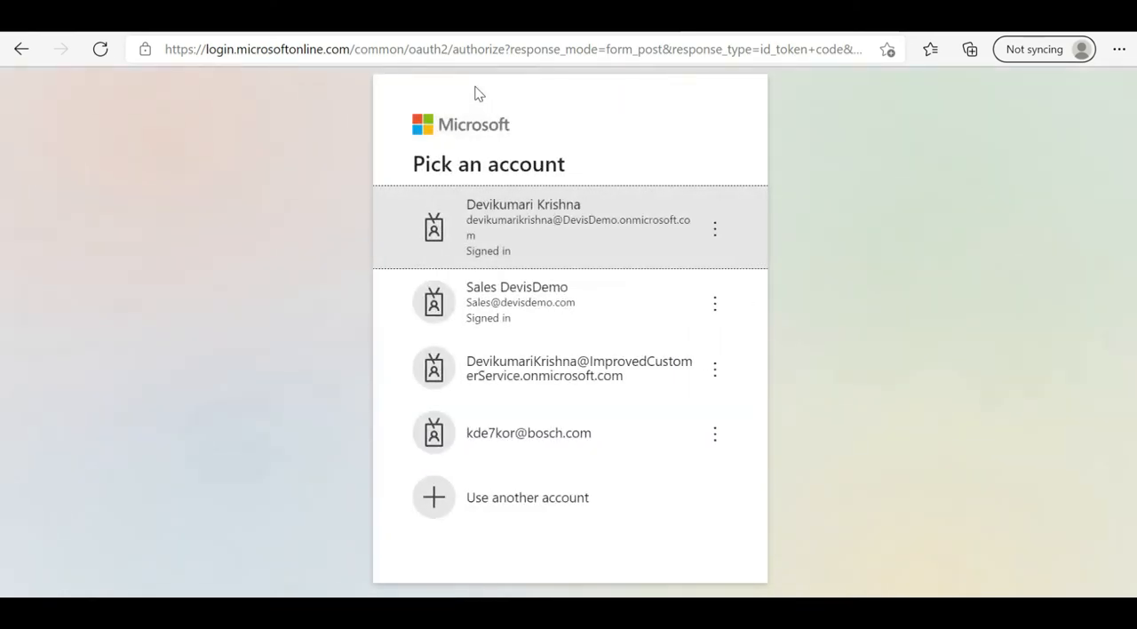
{"action": "left_click", "coordinate": [558, 226]}
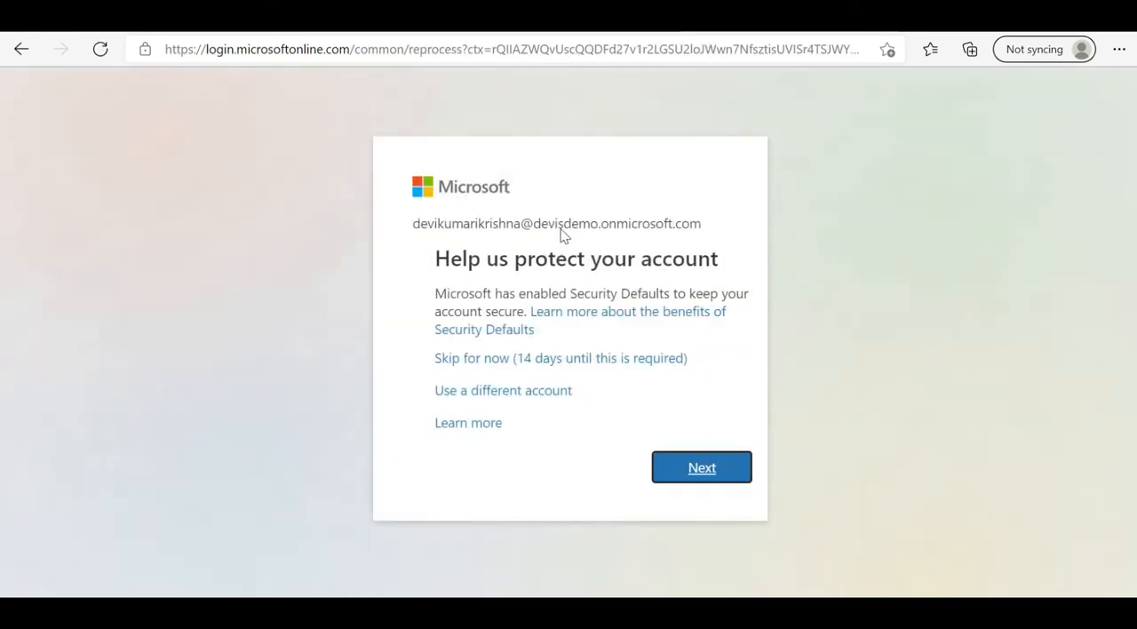
{"action": "left_click", "coordinate": [537, 364]}
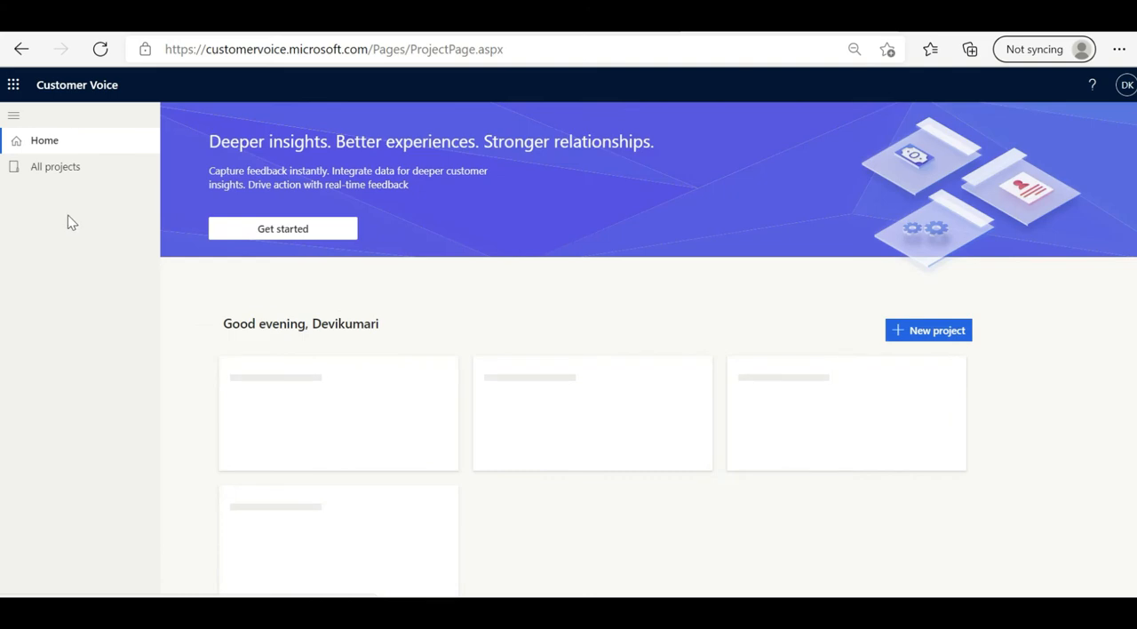
Step: Open the DemoSurveyPorject project and show the sending overview of its FeedbackSurveyDemo1 survey
{"action": "left_click", "coordinate": [50, 169]}
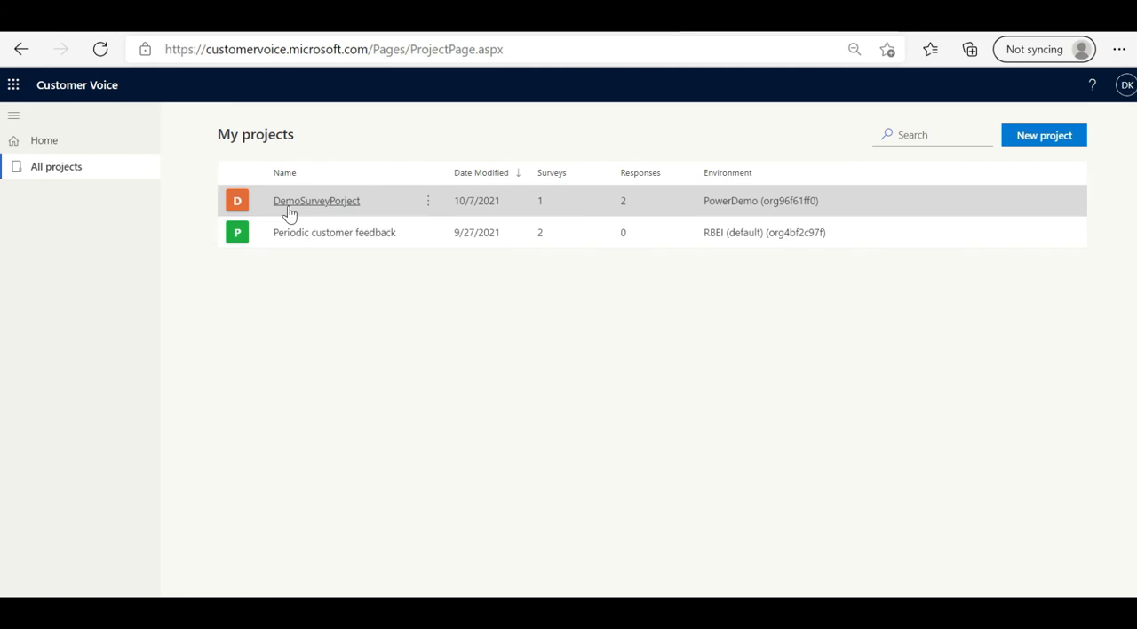
{"action": "left_click", "coordinate": [347, 206]}
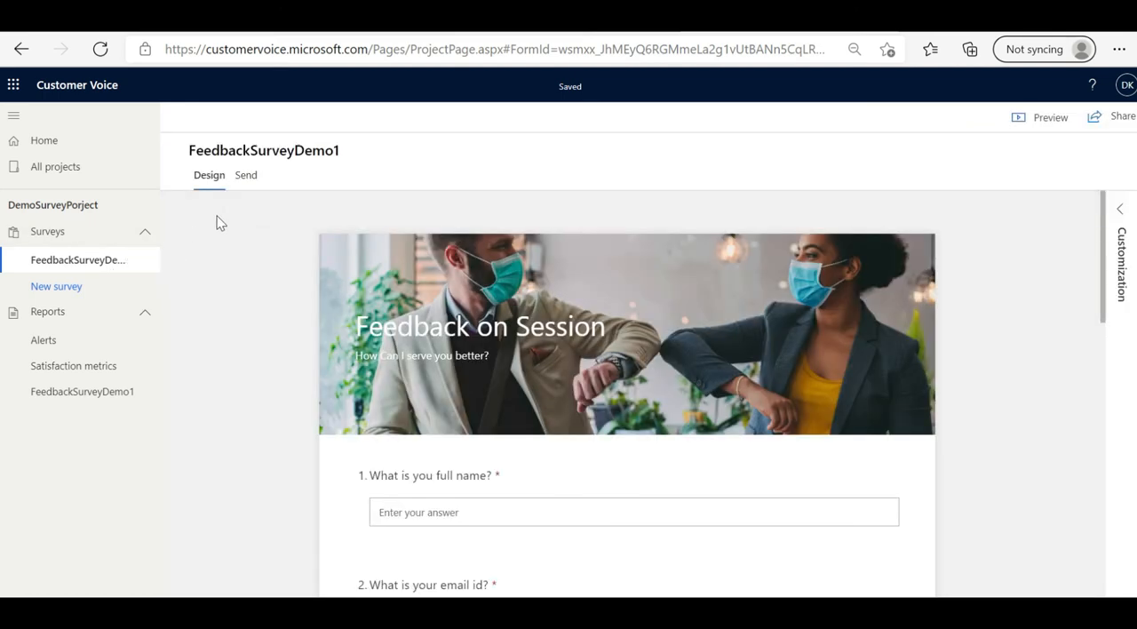
{"action": "left_click", "coordinate": [245, 182]}
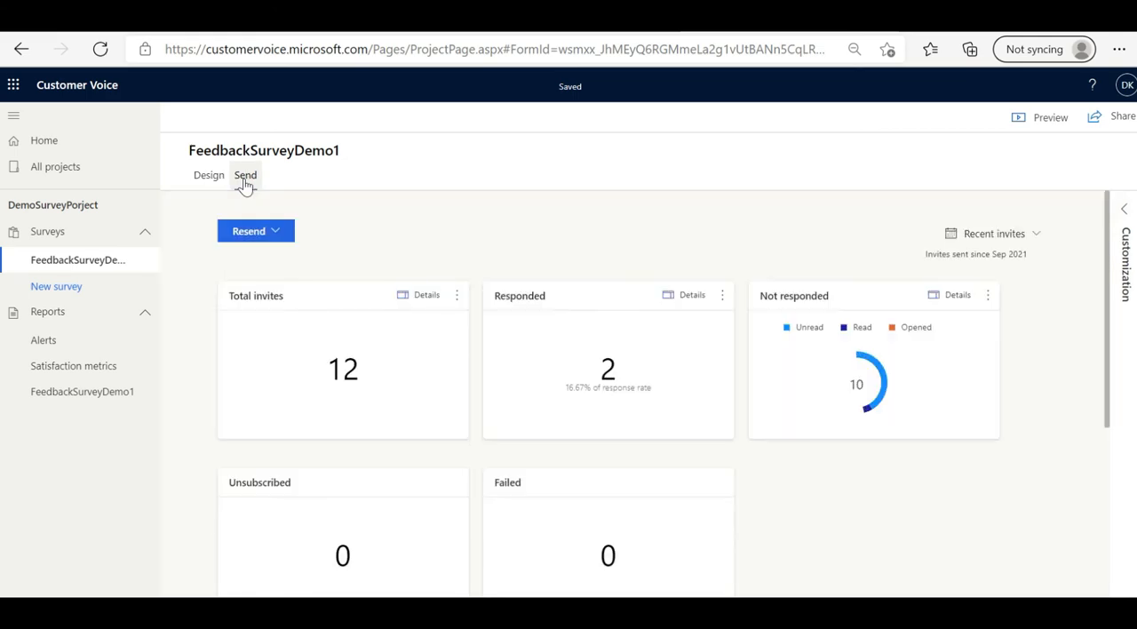
Step: Set the survey's email distribution sender to the custom devisdemo.com sales address and close the distribution settings
{"action": "left_click", "coordinate": [1123, 209]}
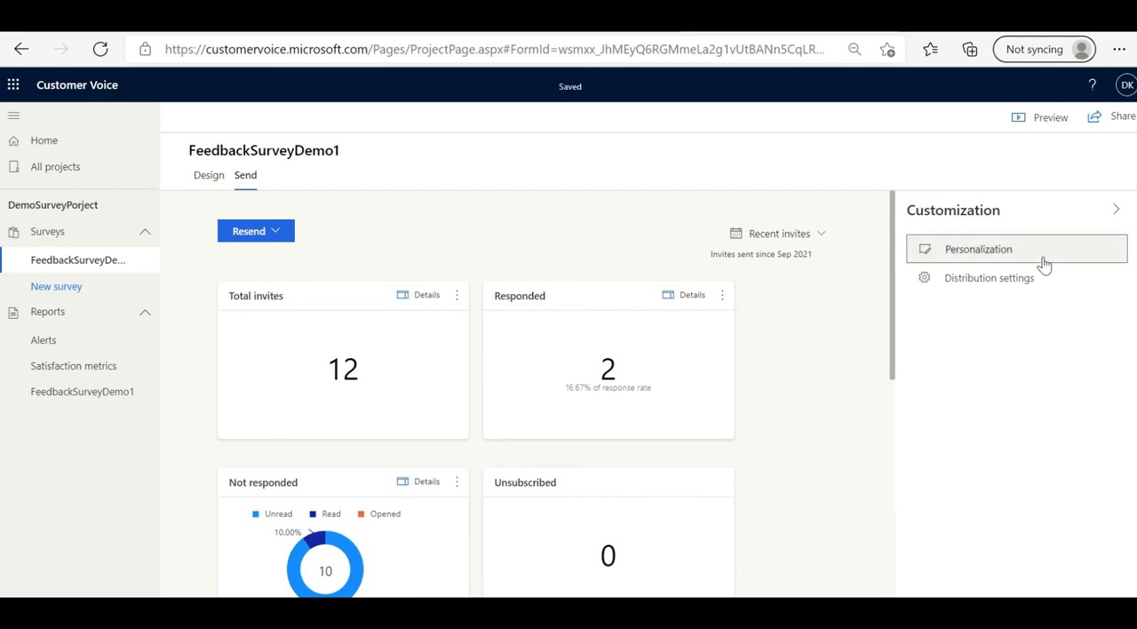
{"action": "left_click", "coordinate": [987, 281]}
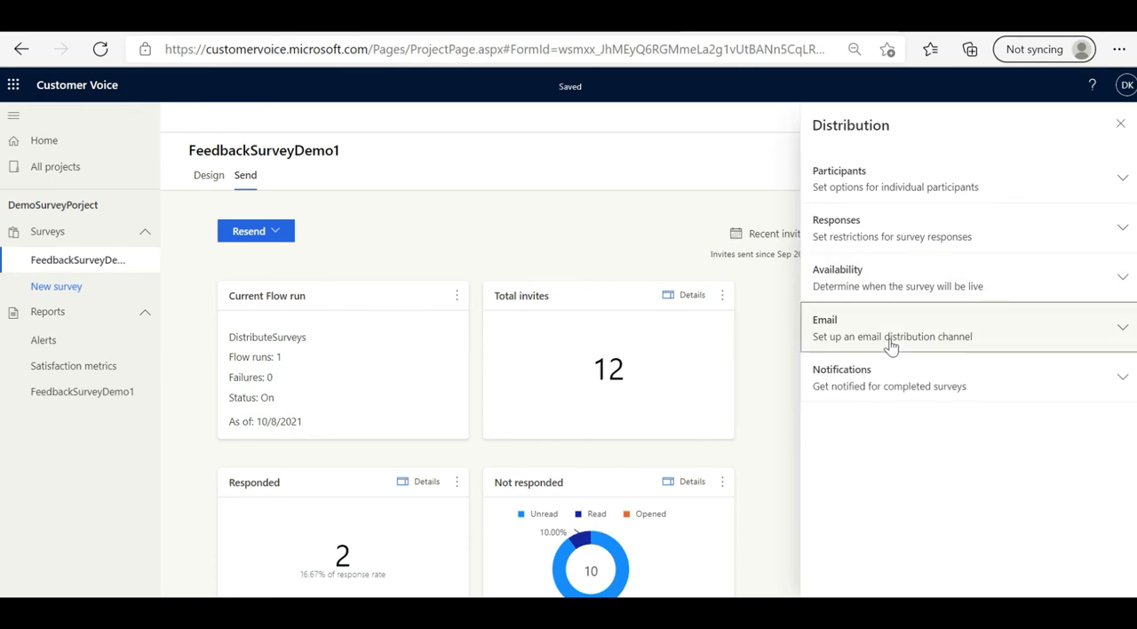
{"action": "left_click", "coordinate": [1122, 331]}
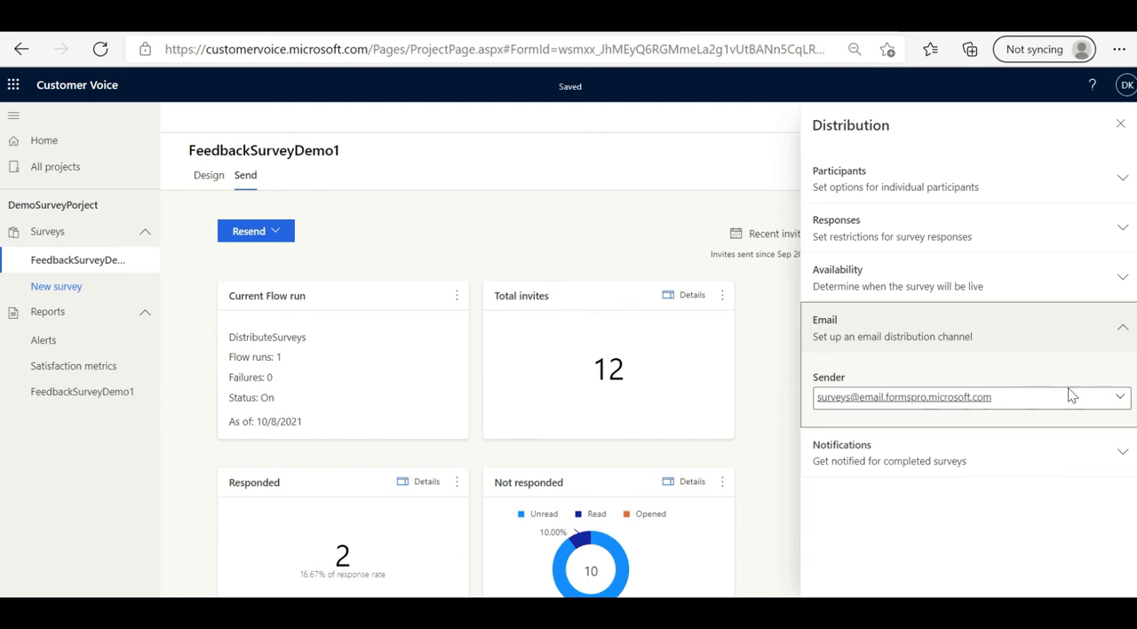
{"action": "left_click", "coordinate": [1118, 397]}
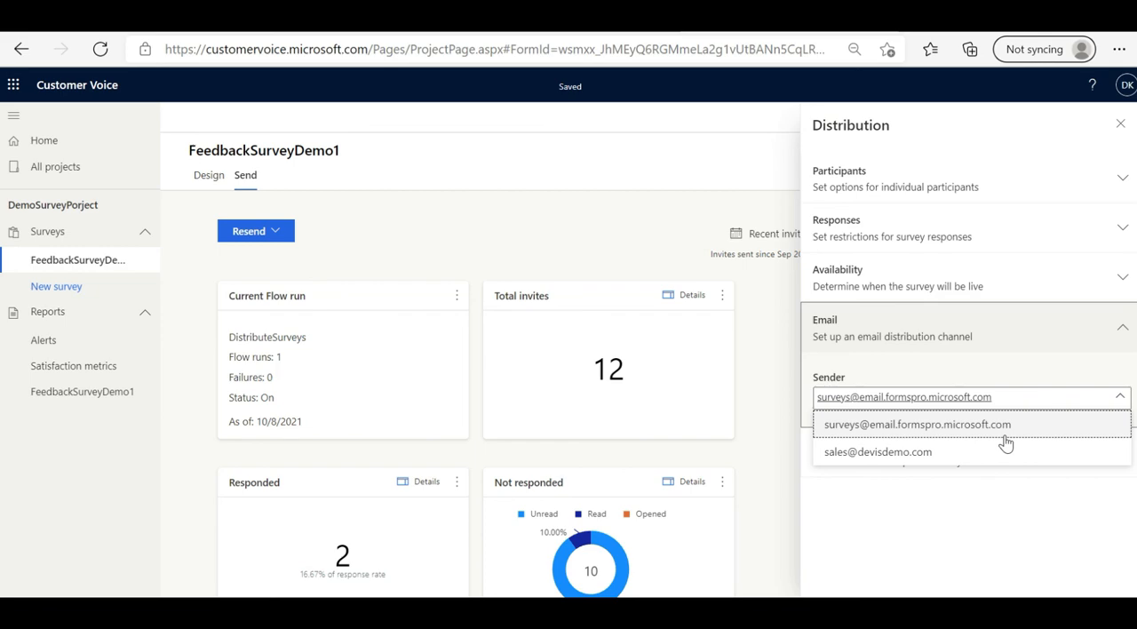
{"action": "left_click", "coordinate": [980, 464]}
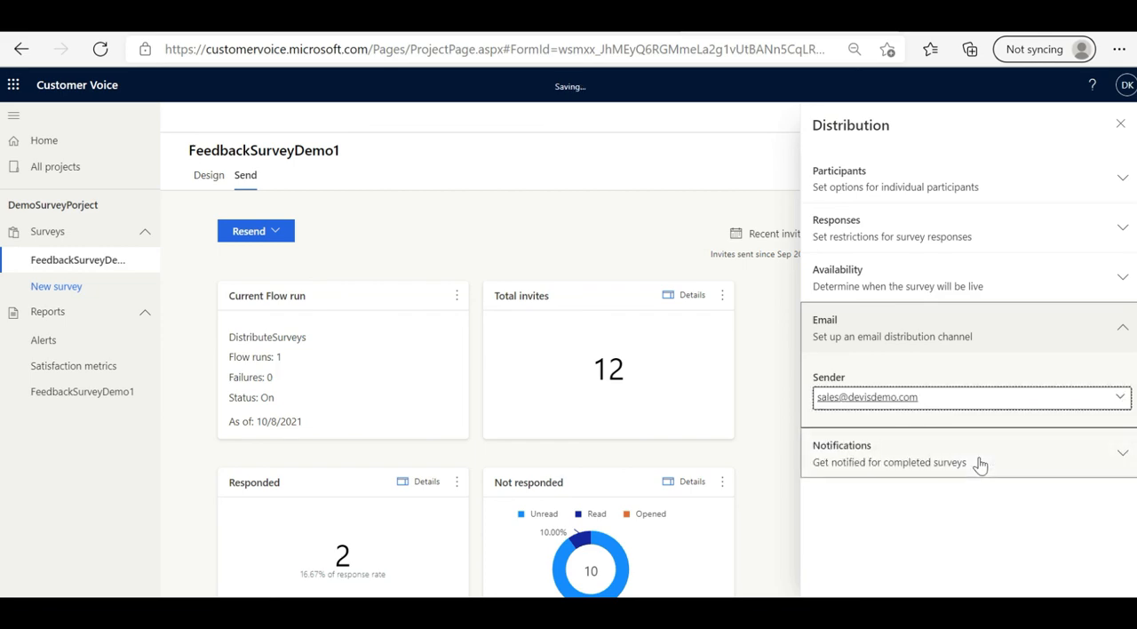
{"action": "left_click", "coordinate": [781, 479]}
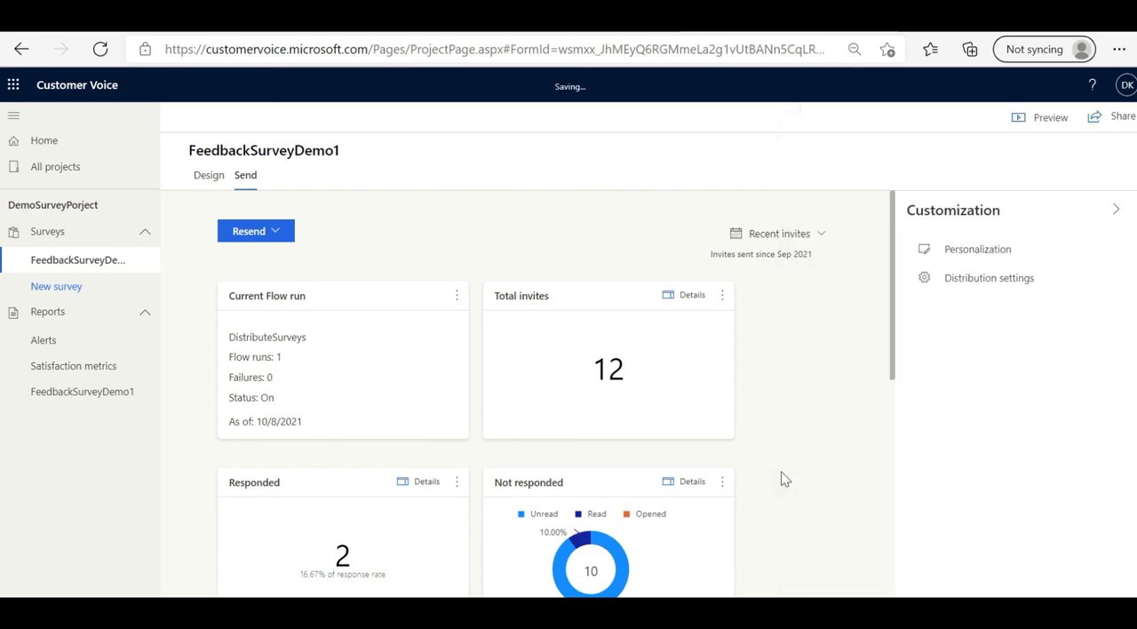
Step: Start resending the survey by email and add the suggested contact as the invitation's recipient
{"action": "left_click", "coordinate": [287, 234]}
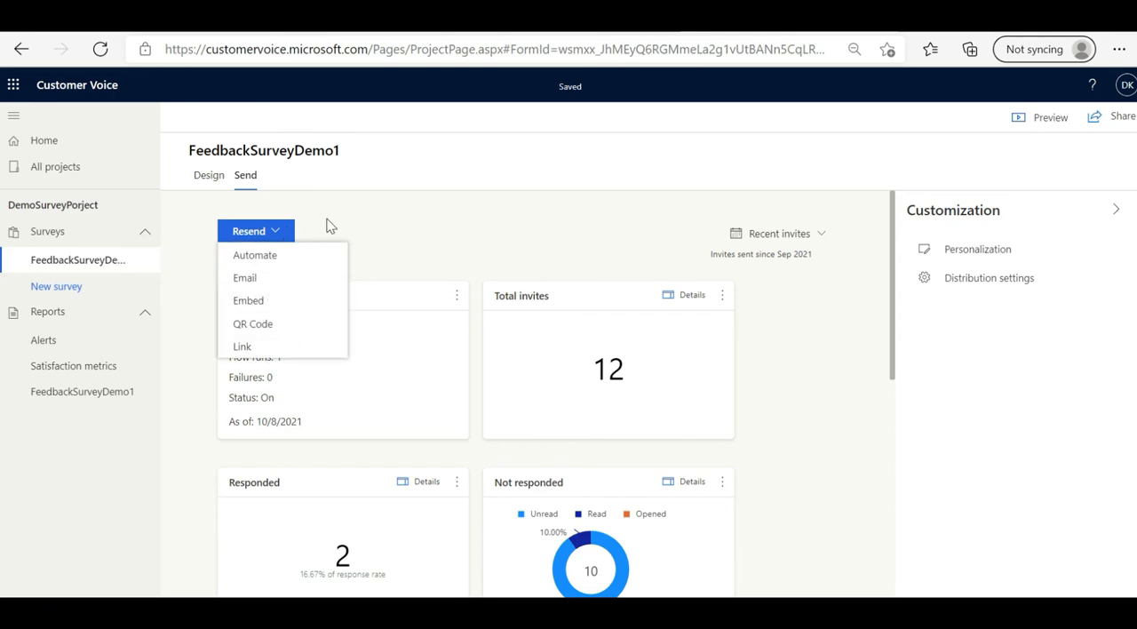
{"action": "left_click", "coordinate": [254, 280]}
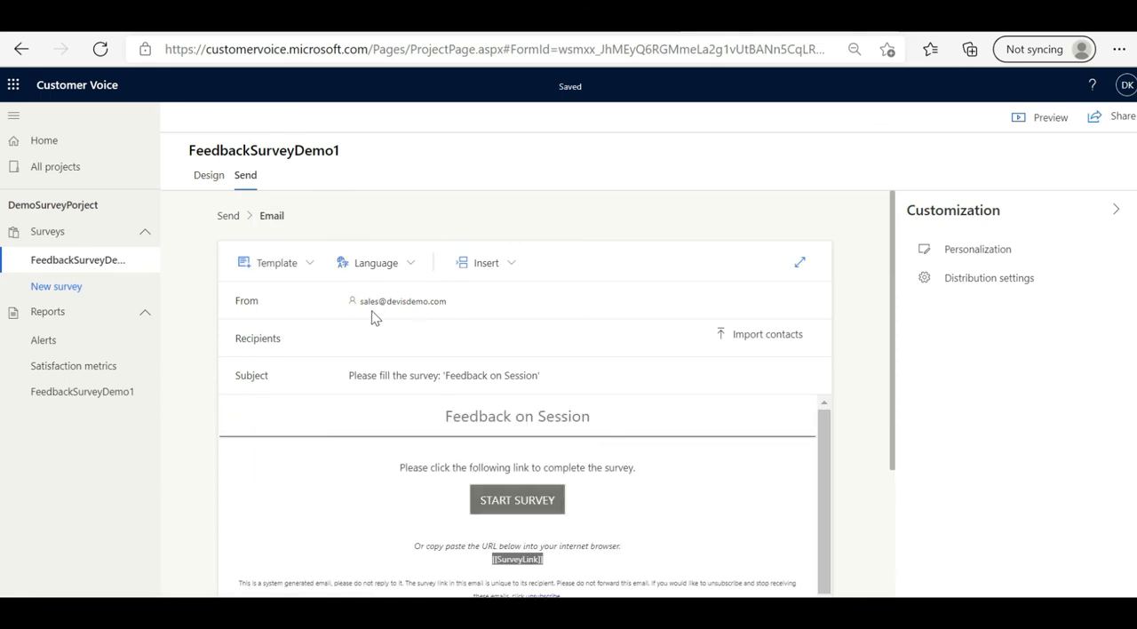
{"action": "left_click", "coordinate": [425, 346]}
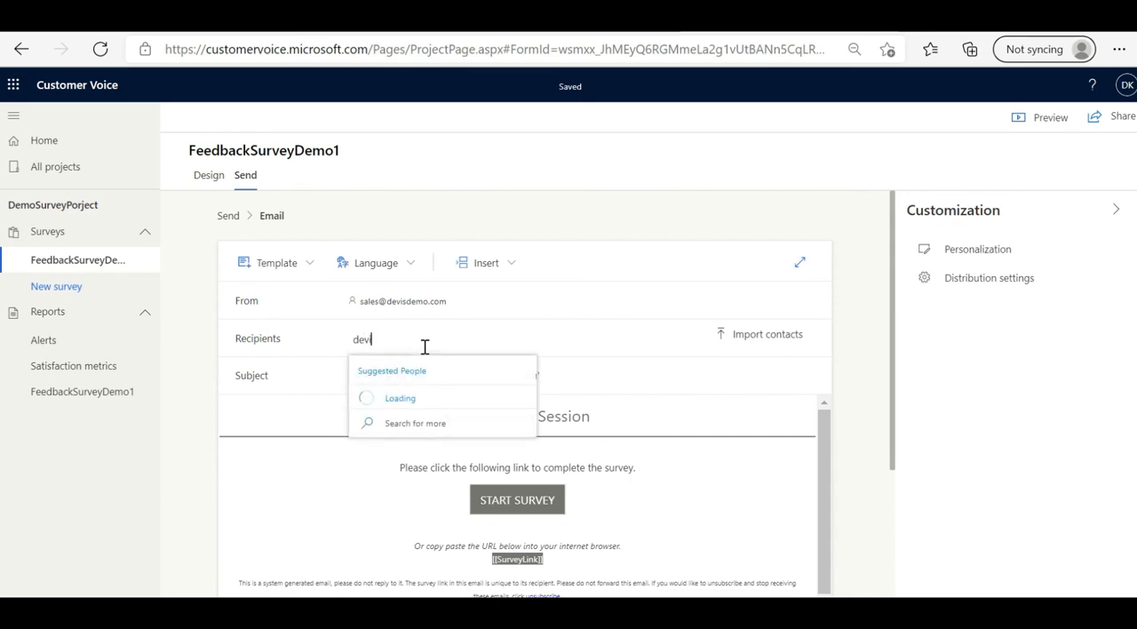
{"action": "left_click", "coordinate": [439, 398]}
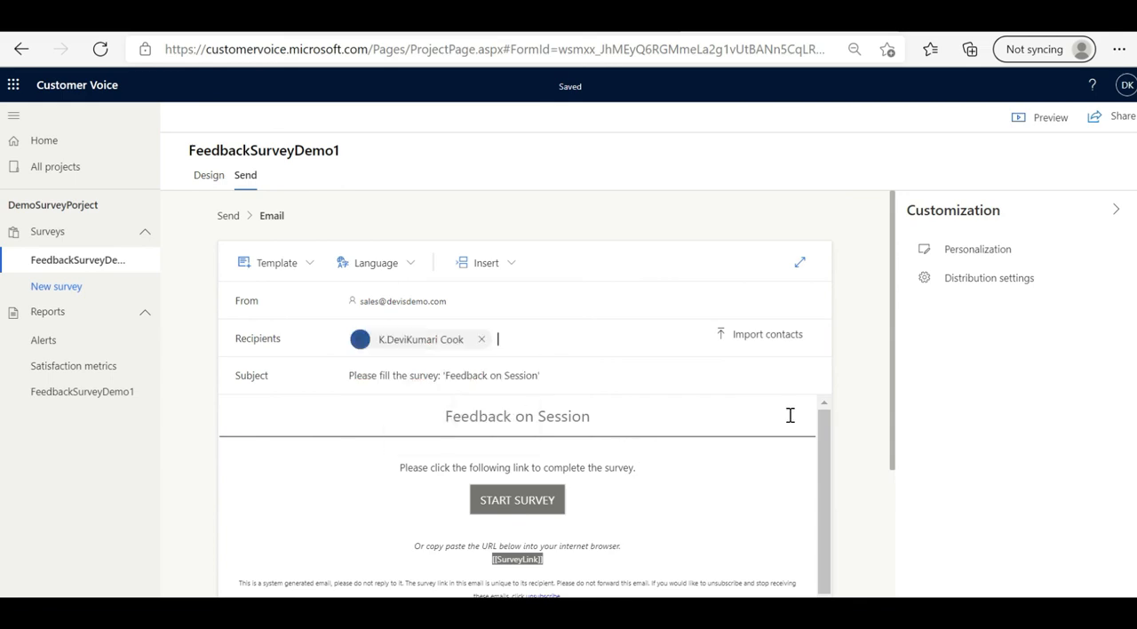
Step: Send the 'Feedback on Session' survey invitation email to the added recipient
{"action": "scroll", "coordinate": [890, 493], "scroll_direction": "down", "scroll_amount": 3}
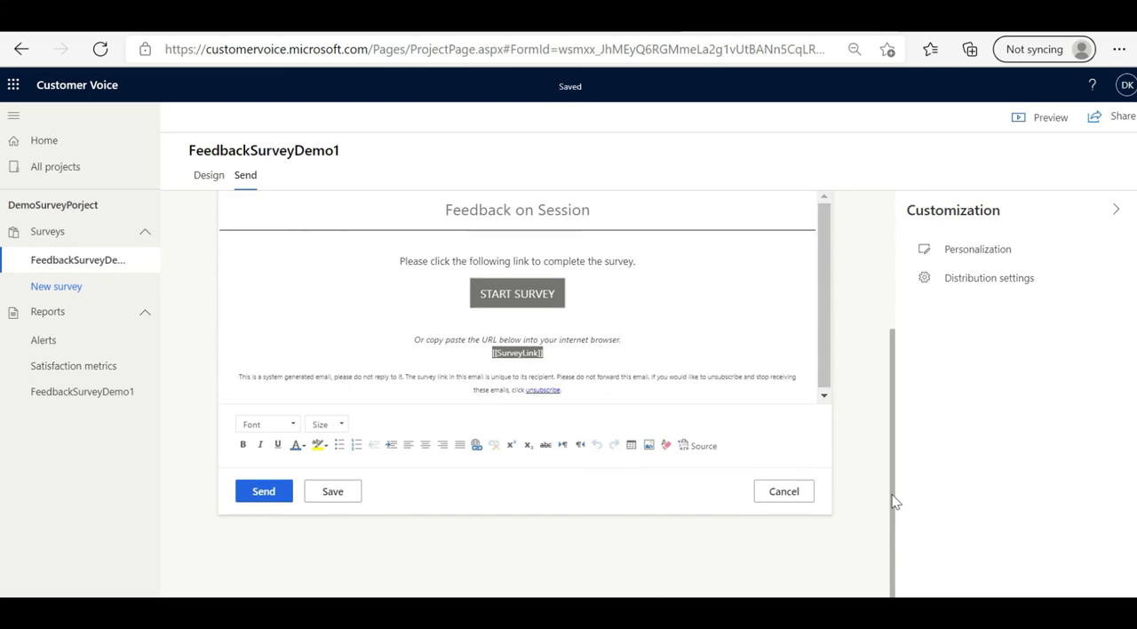
{"action": "left_click", "coordinate": [264, 499]}
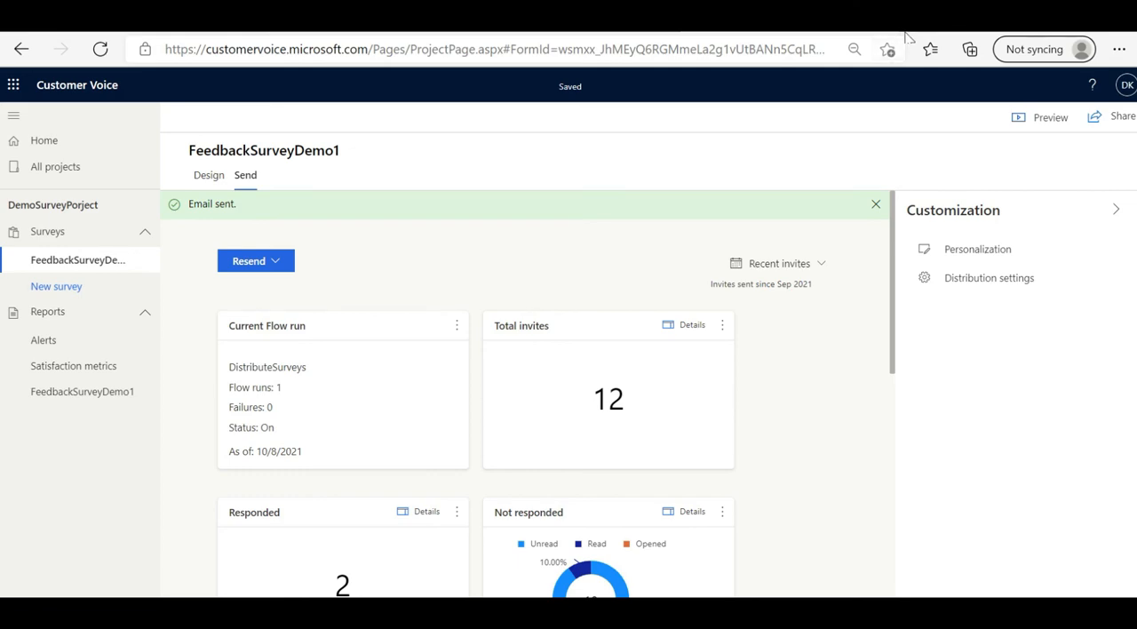
Step: Search the web for "gmail mail login" in a new browser tab and open the Gmail inbox from the results
{"action": "key", "text": "ctrl+t"}
{"action": "type", "text": "gmail"}
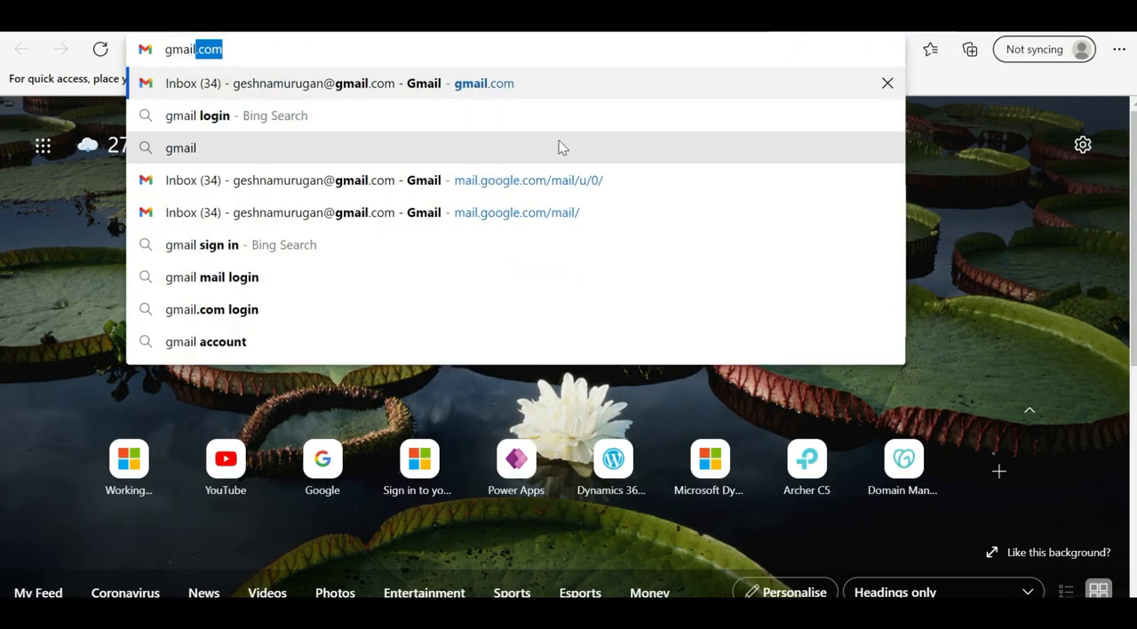
{"action": "left_click", "coordinate": [338, 282]}
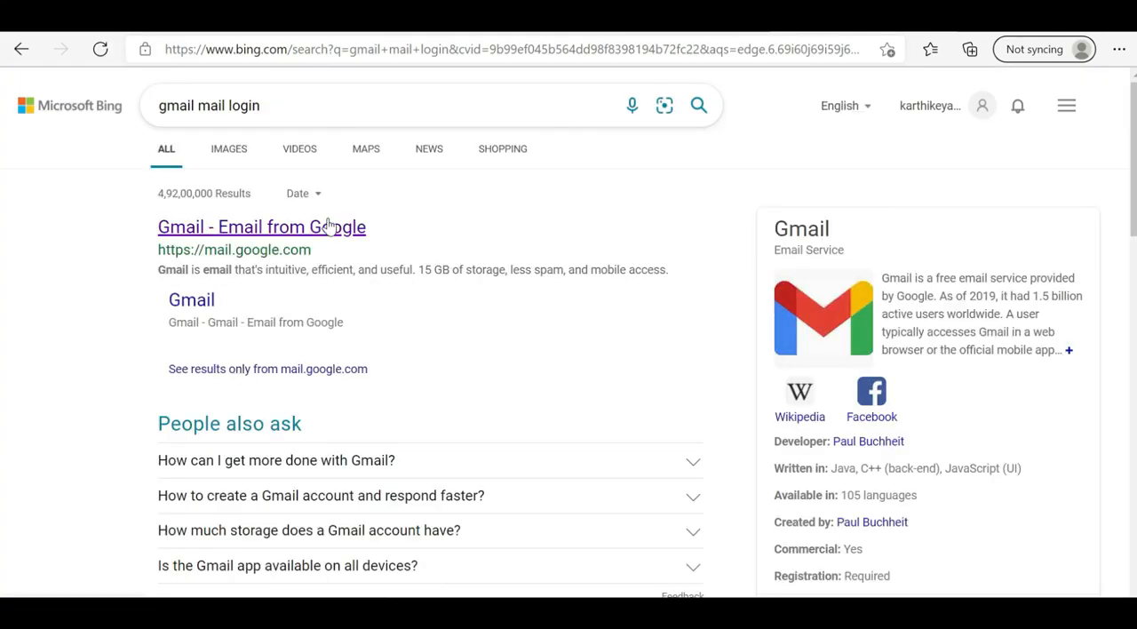
{"action": "left_click", "coordinate": [327, 226]}
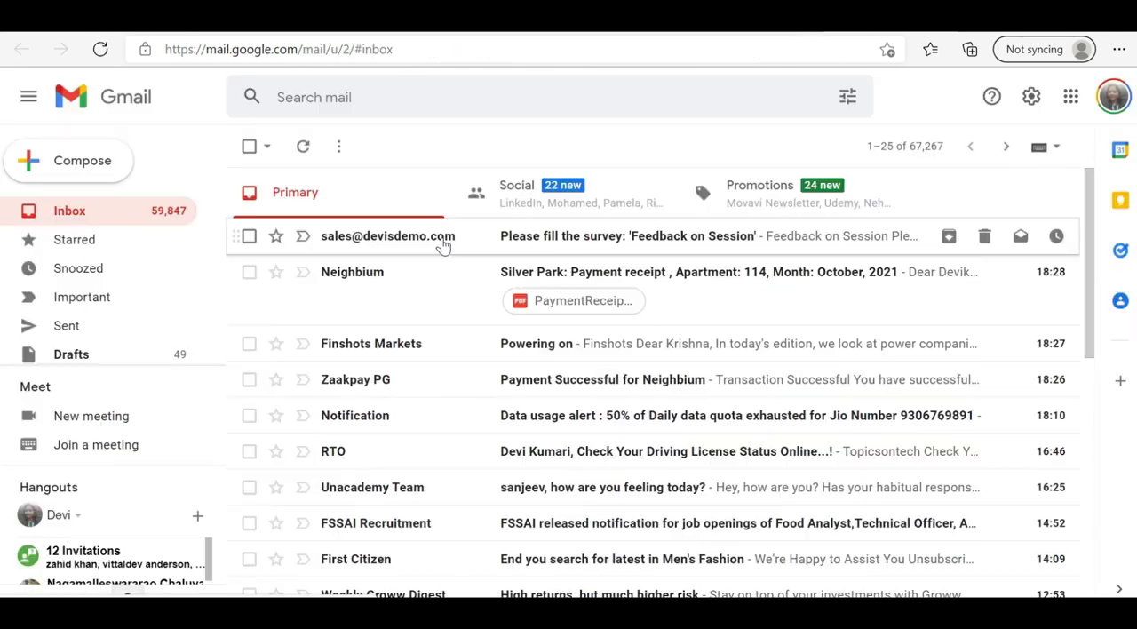
Step: Open the 'Feedback on Session' invitation sent from the devisdemo.com sales address and start its survey
{"action": "left_click", "coordinate": [572, 246]}
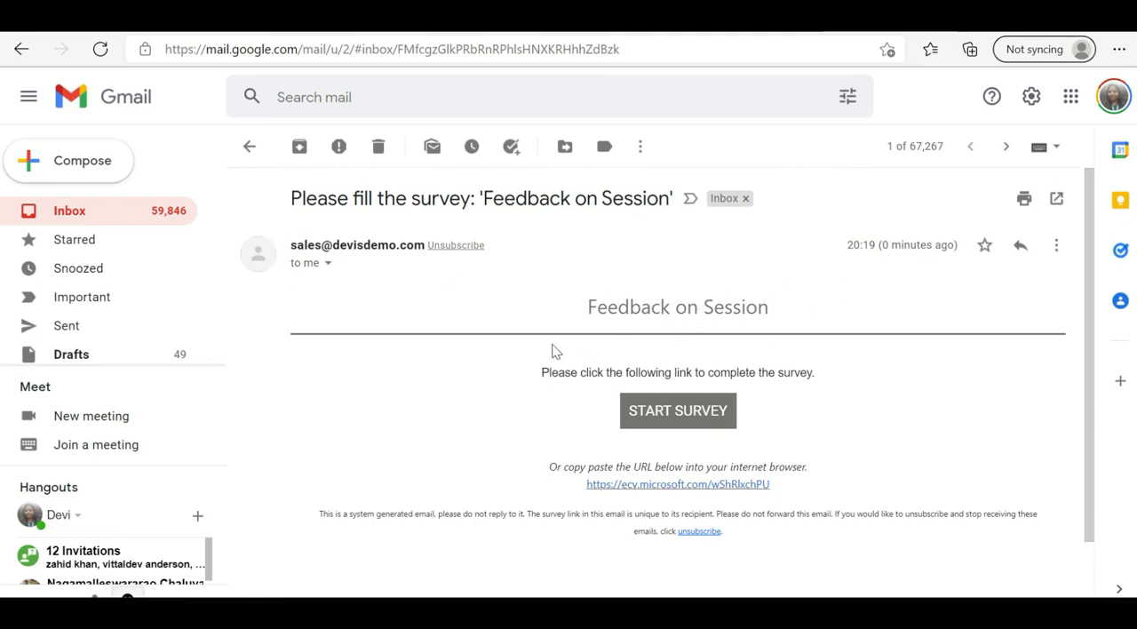
{"action": "left_click", "coordinate": [688, 424]}
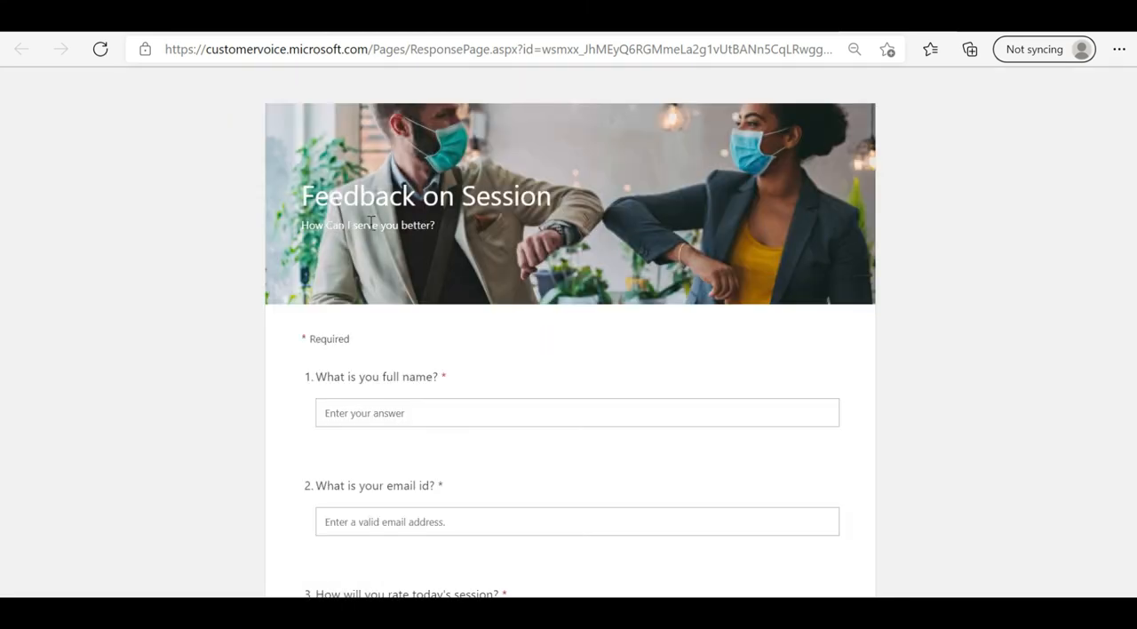
{"action": "left_click", "coordinate": [632, 406]}
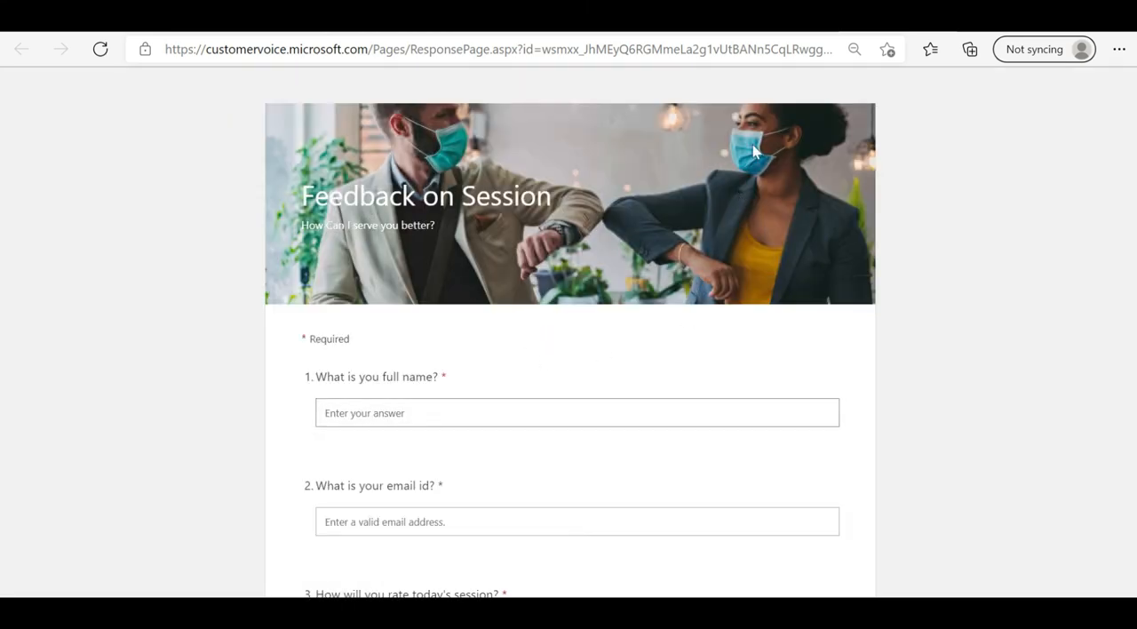
Step: Return to the FeedbackSurveyDemo1 sending overview in Customer Voice and open its distribution settings
{"action": "left_click", "coordinate": [445, 29]}
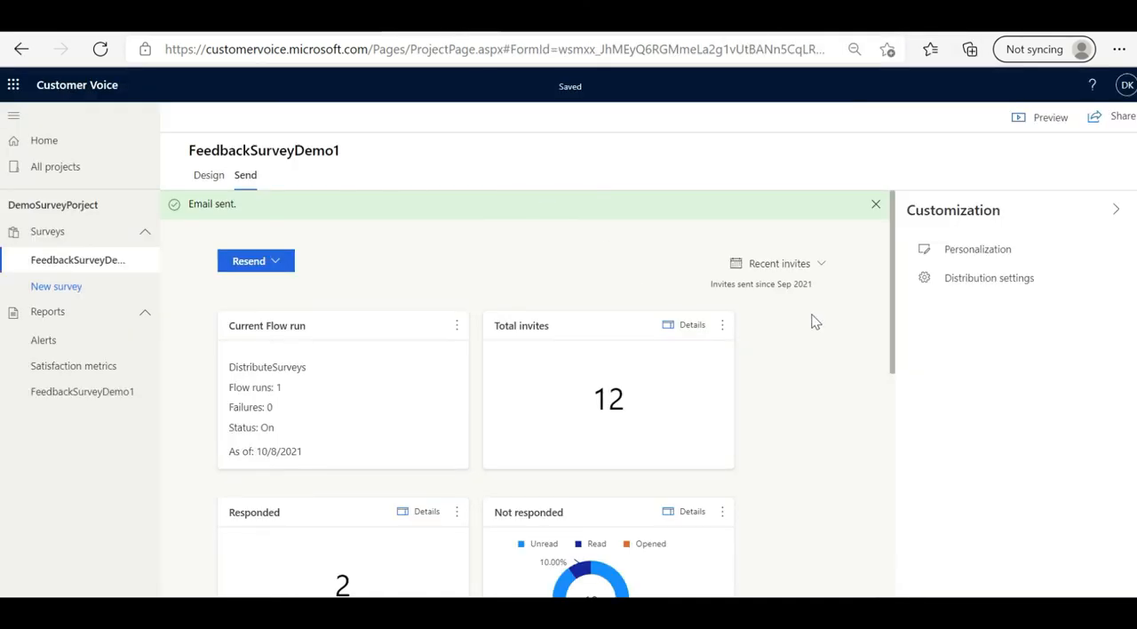
{"action": "left_click", "coordinate": [971, 279]}
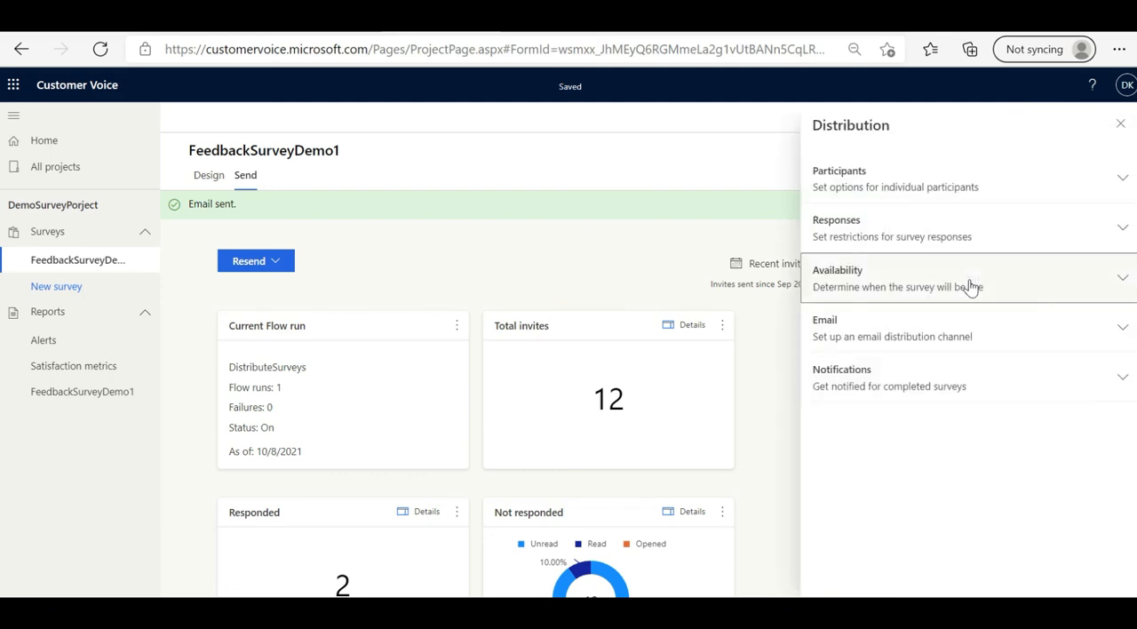